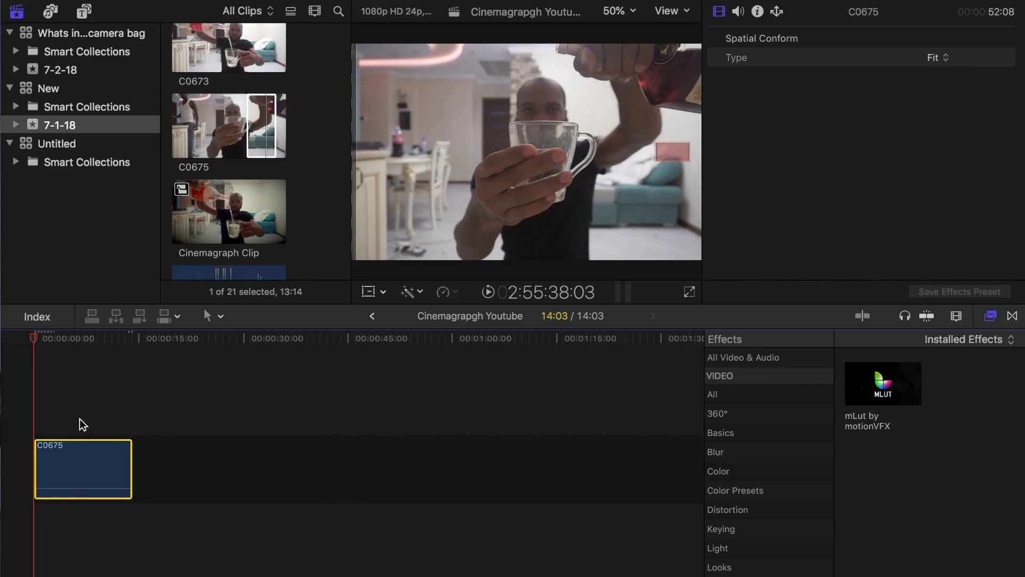
- Zoom in on C0675 and trim it to the 01:05 stretch where the pour begins
{"action": "left_click", "coordinate": [46, 361]}
{"action": "key", "text": "super+equal"}
{"action": "key", "text": "super+equal"}
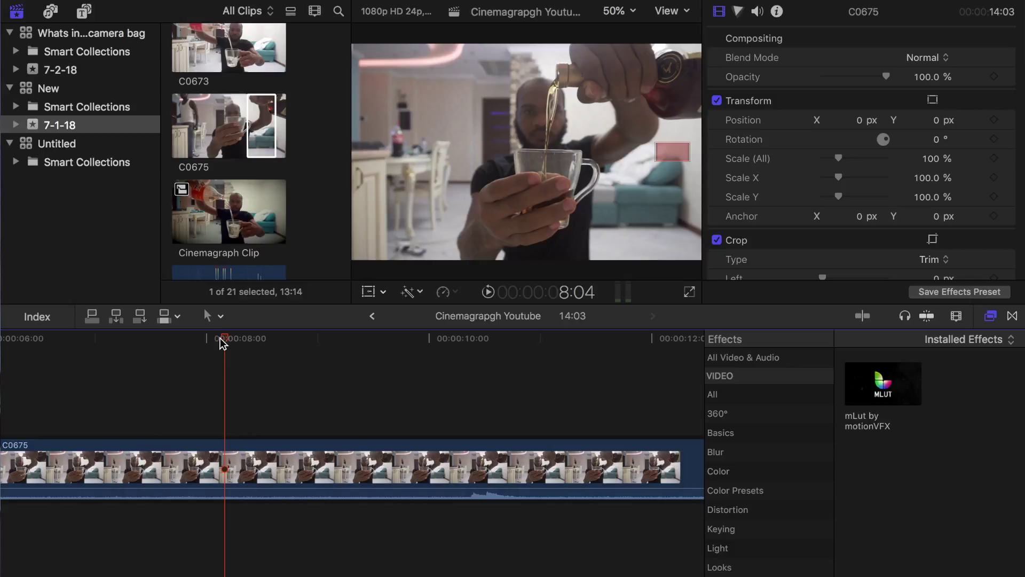
{"action": "left_click_drag", "start_coordinate": [222, 338], "coordinate": [423, 339]}
{"action": "scroll", "coordinate": [341, 347], "scroll_direction": "right", "scroll_amount": 6}
{"action": "left_click", "coordinate": [251, 353]}
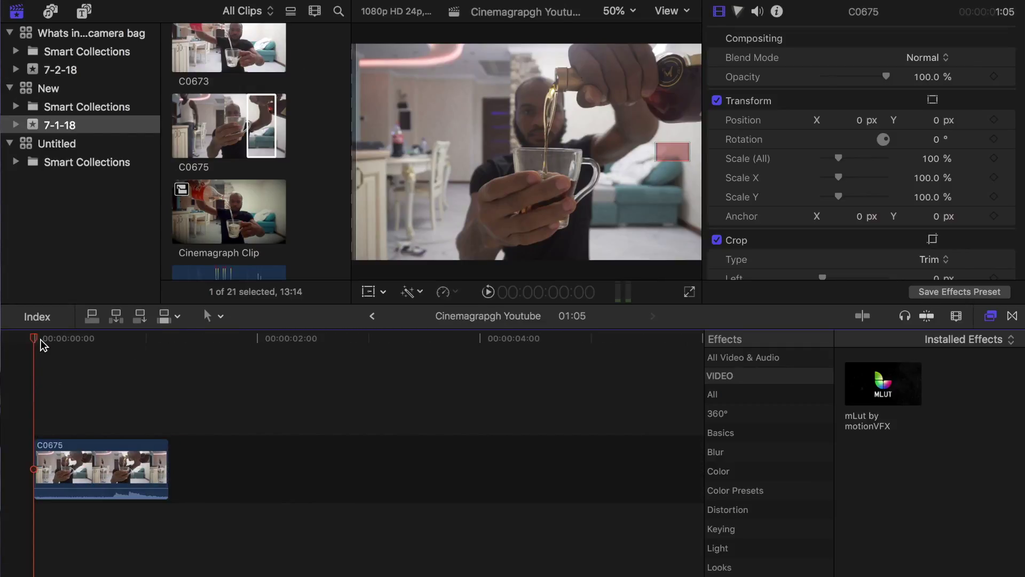
- Cut C0675 to 16 frames, paste it into five back-to-back repeats (03:08), and play back
{"action": "mouse_move", "coordinate": [33, 345]}
{"action": "left_mouse_down"}
{"action": "mouse_move", "coordinate": [115, 344]}
{"action": "mouse_move", "coordinate": [26, 354]}
{"action": "left_mouse_up"}
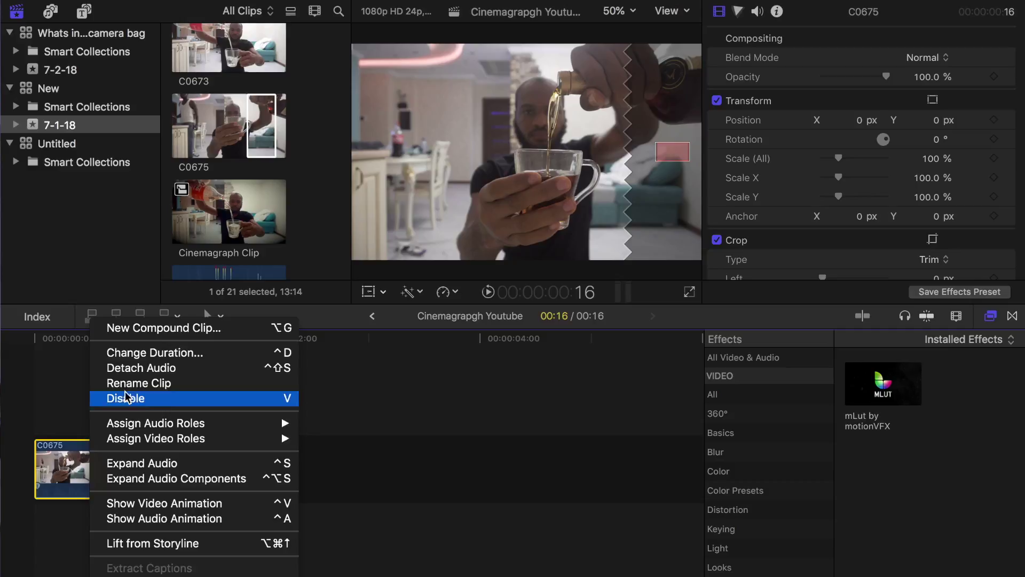
{"action": "left_click", "coordinate": [68, 460]}
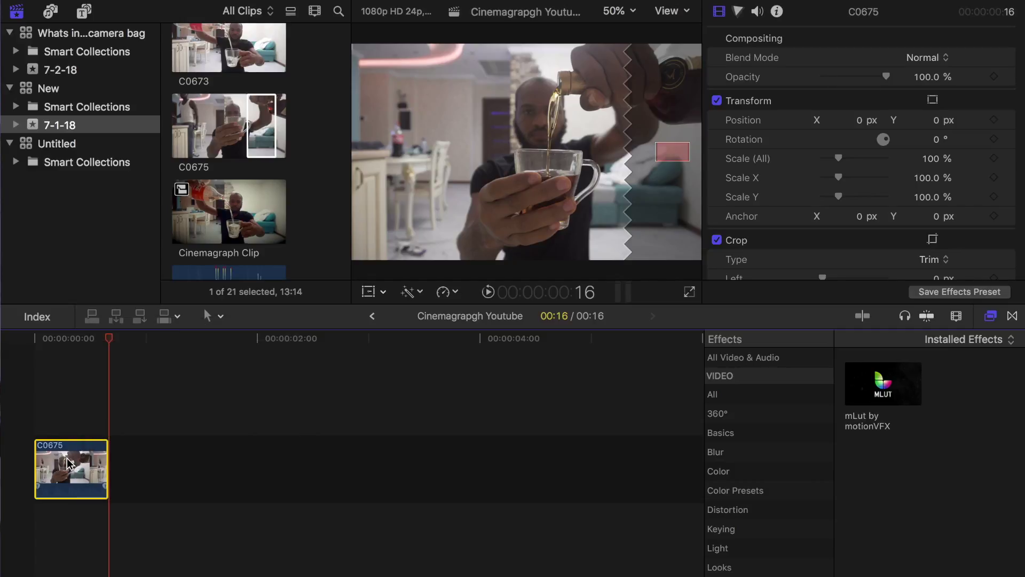
{"action": "left_click", "coordinate": [112, 428]}
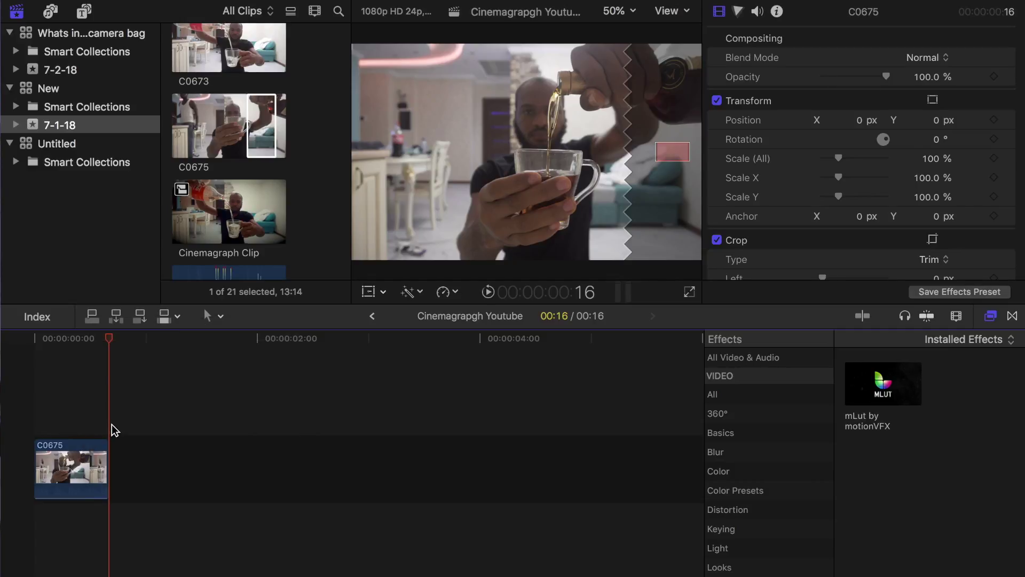
{"action": "key", "text": "super+v"}
{"action": "key", "text": "super+v"}
{"action": "key", "text": "super+v"}
{"action": "key", "text": "super+v"}
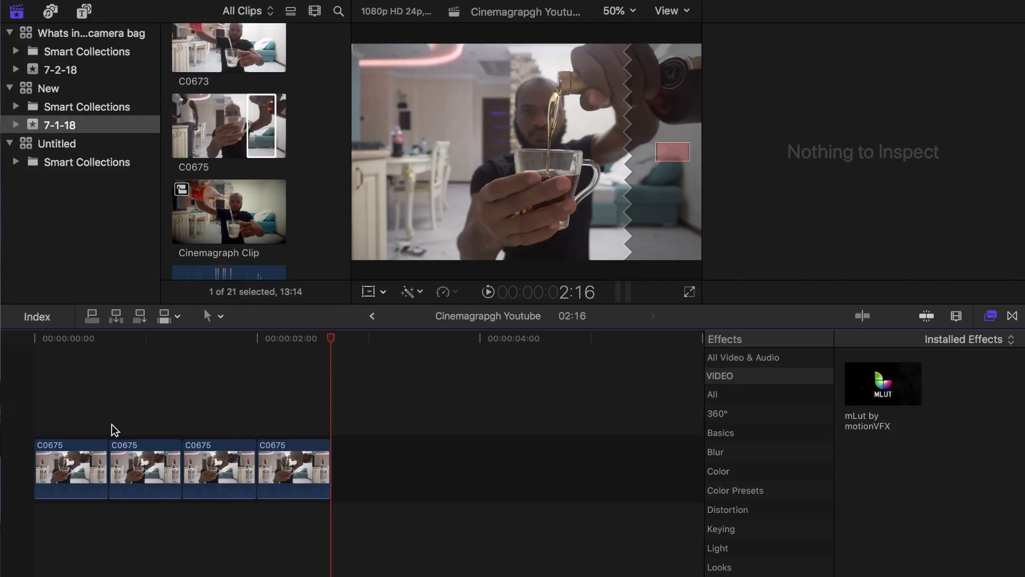
{"action": "left_click", "coordinate": [37, 400]}
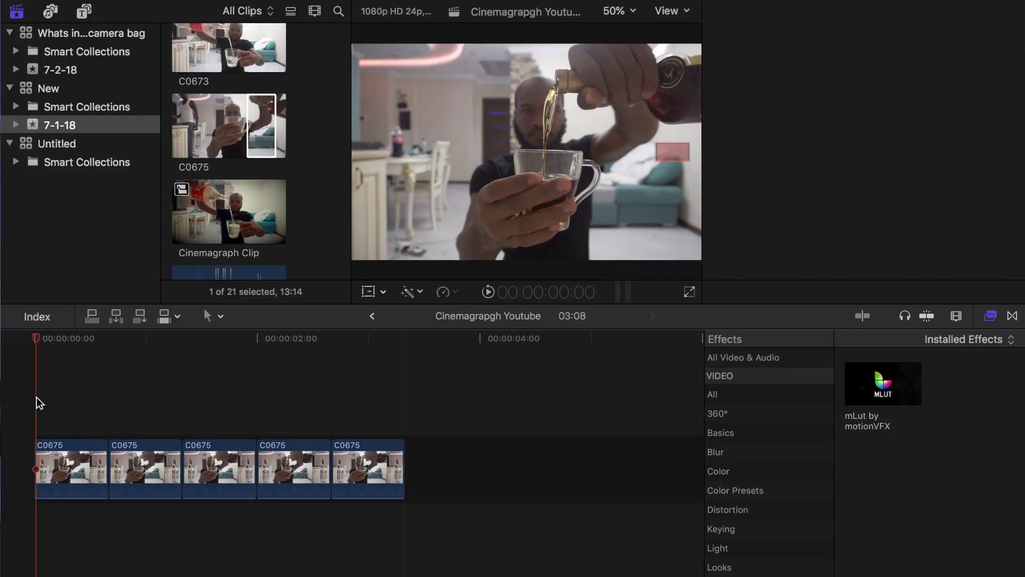
{"action": "key", "text": "space"}
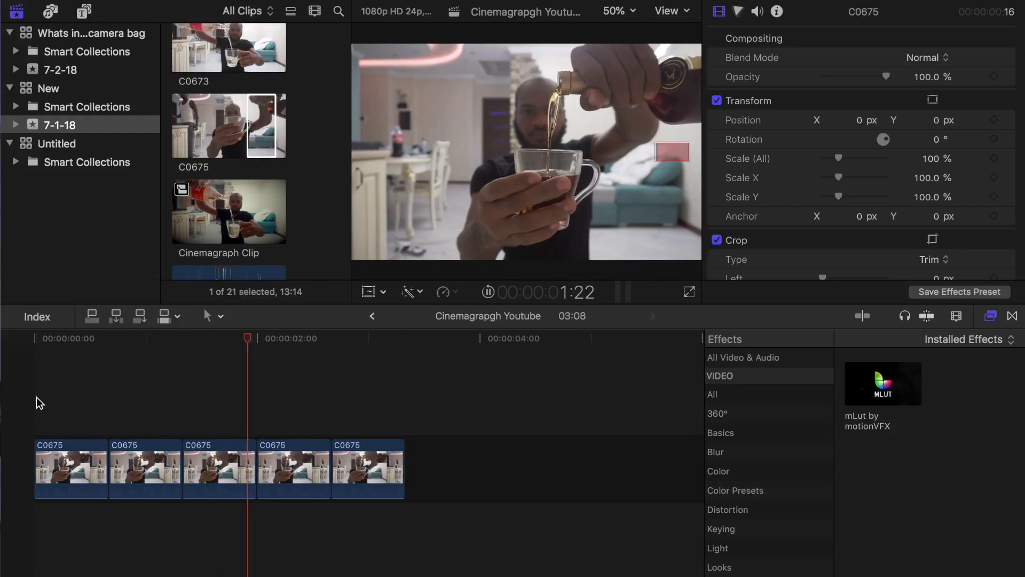
- Add a sixth C0675 copy, retime it to Hold, and trim away both 100% segments
{"action": "left_click", "coordinate": [39, 402]}
{"action": "left_click", "coordinate": [38, 455]}
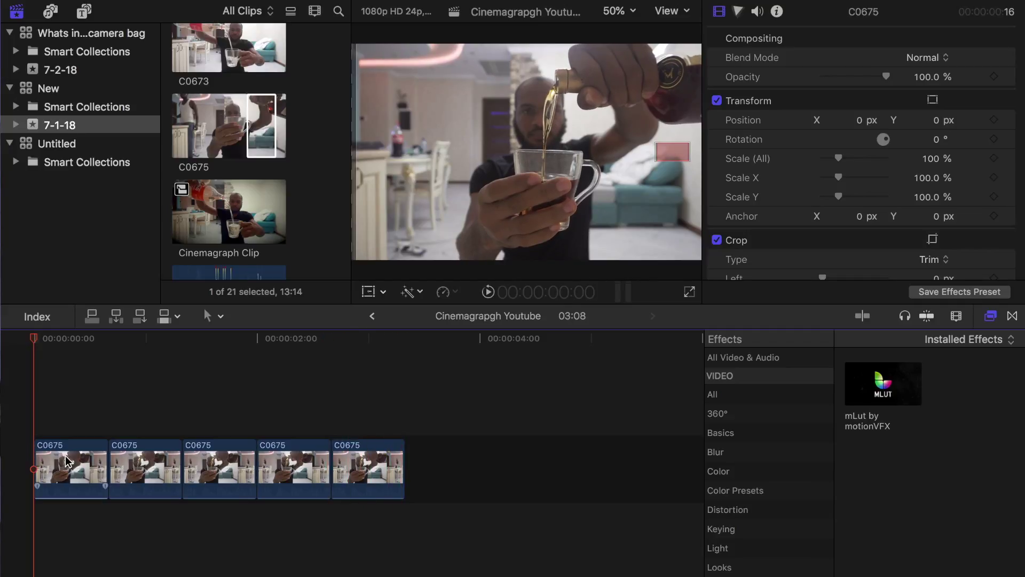
{"action": "left_click", "coordinate": [75, 414]}
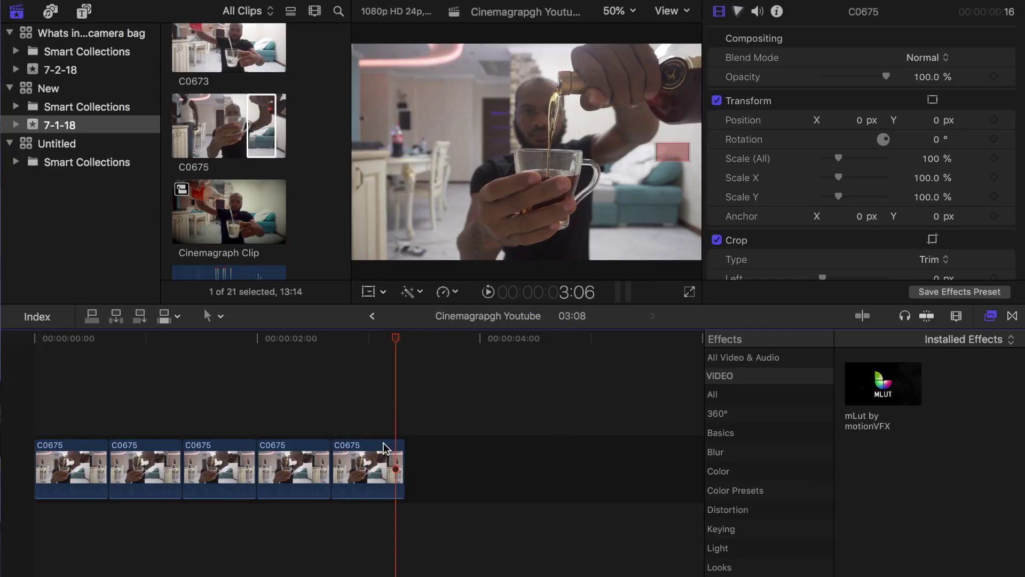
{"action": "left_click_drag", "start_coordinate": [384, 464], "coordinate": [458, 465]}
{"action": "left_click", "coordinate": [454, 293]}
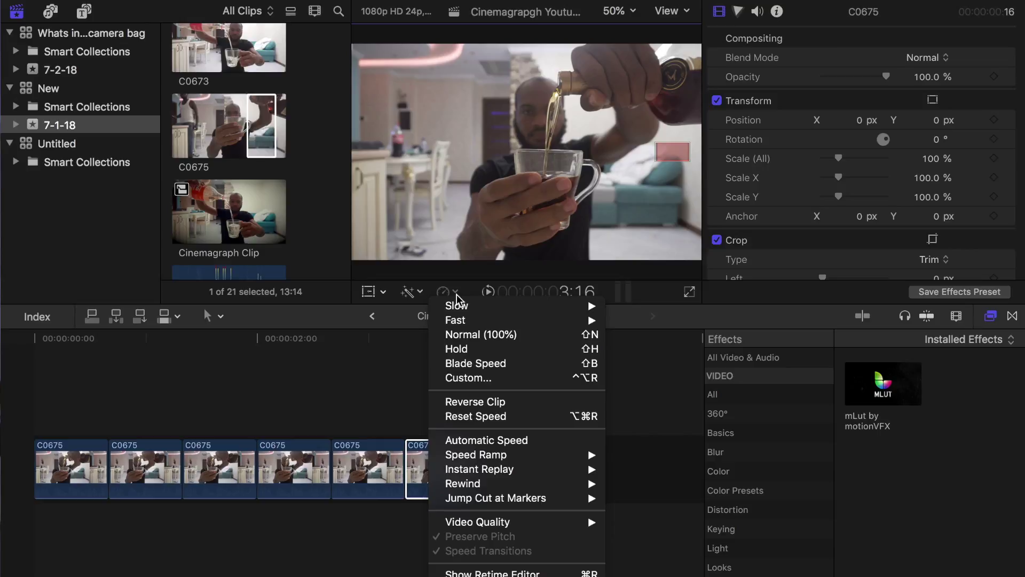
{"action": "mouse_move", "coordinate": [473, 309]}
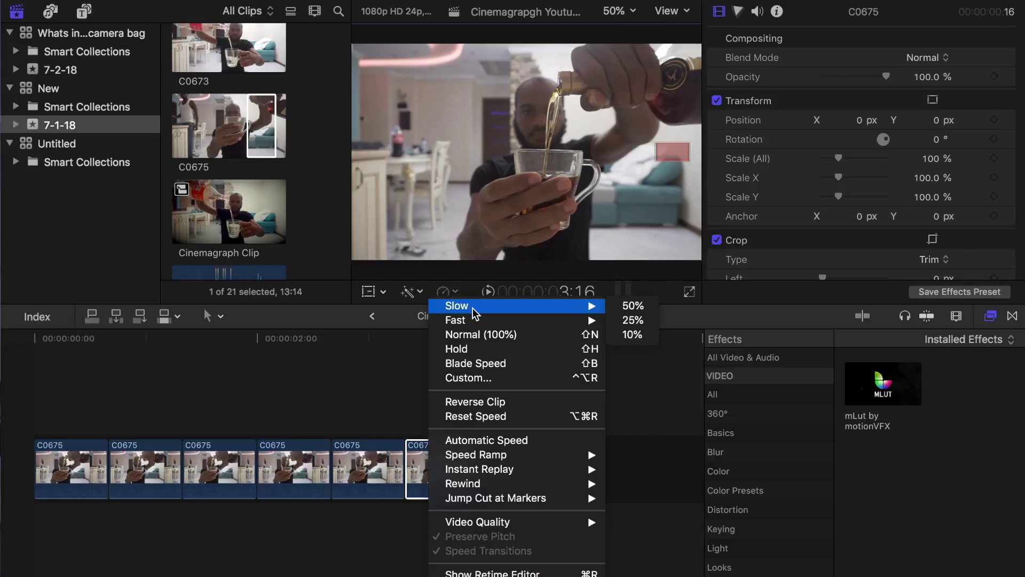
{"action": "left_click", "coordinate": [513, 349]}
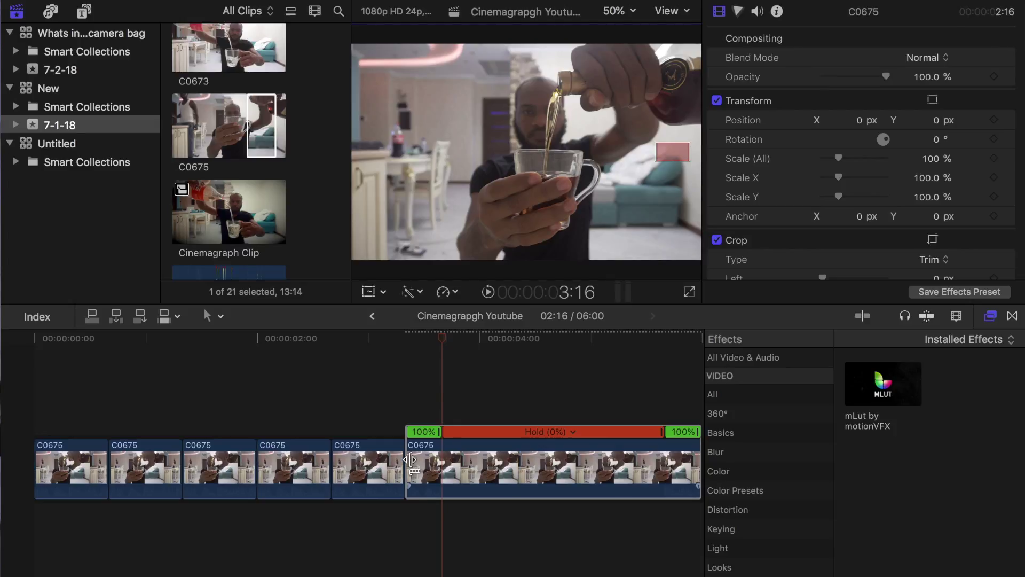
{"action": "left_click_drag", "start_coordinate": [408, 462], "coordinate": [451, 462]}
{"action": "scroll", "coordinate": [451, 463], "scroll_direction": "right", "scroll_amount": 5}
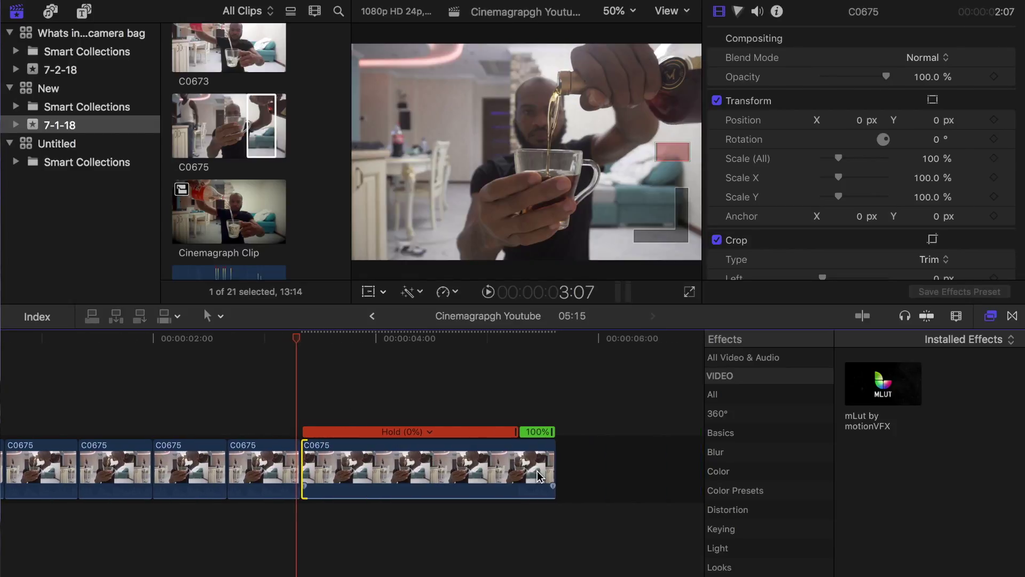
{"action": "left_click_drag", "start_coordinate": [556, 469], "coordinate": [511, 469]}
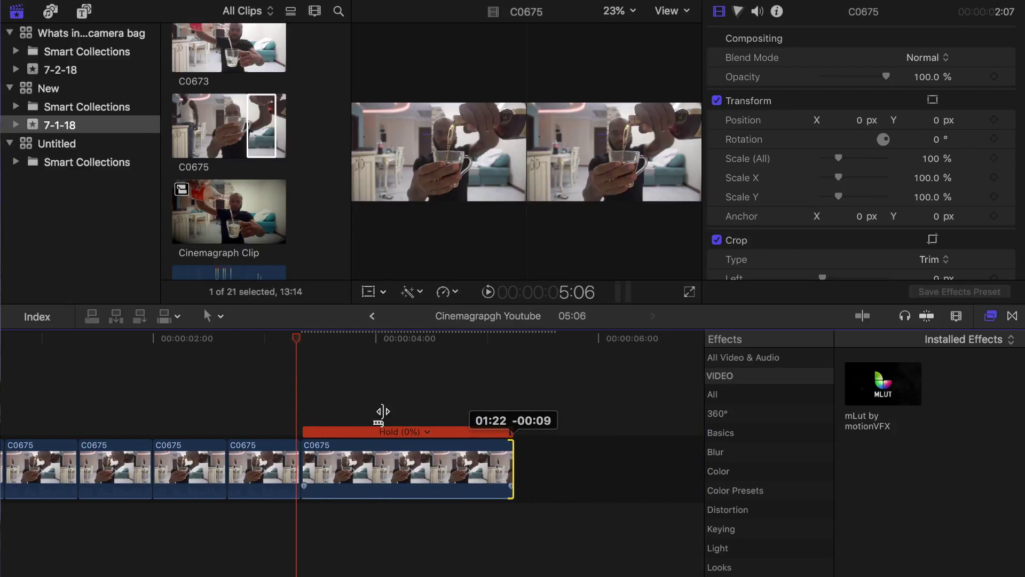
{"action": "left_click", "coordinate": [302, 393]}
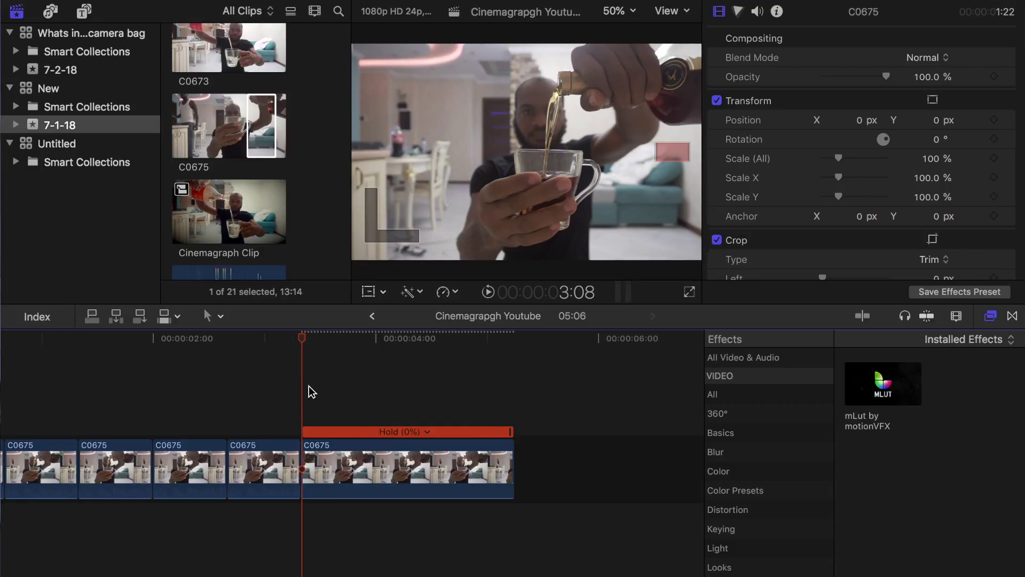
- Connect the 01:22 hold clip above the repeated clips, starting at 0:00
{"action": "key", "text": "space"}
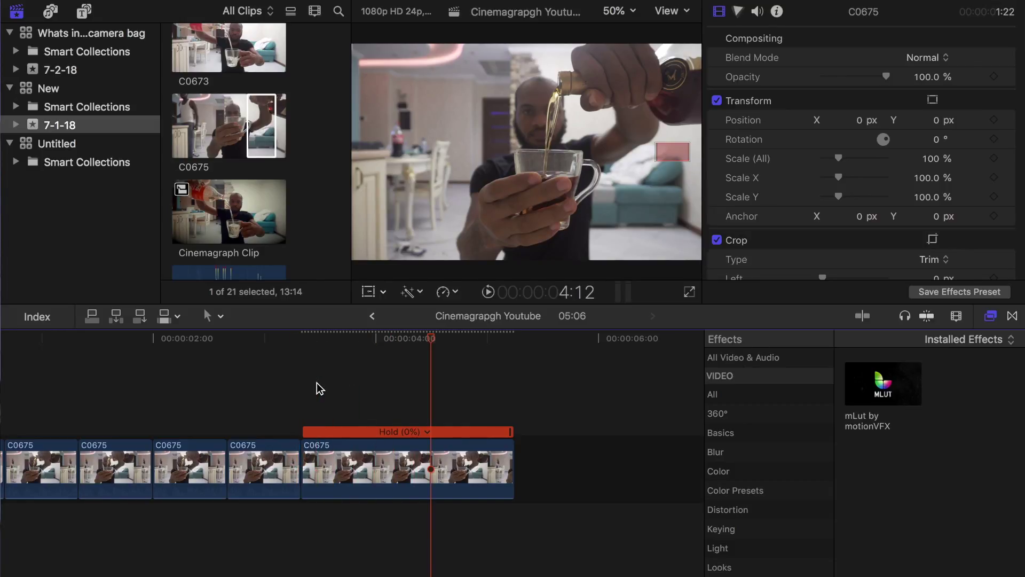
{"action": "left_click", "coordinate": [360, 451]}
{"action": "left_click_drag", "start_coordinate": [360, 451], "coordinate": [81, 382]}
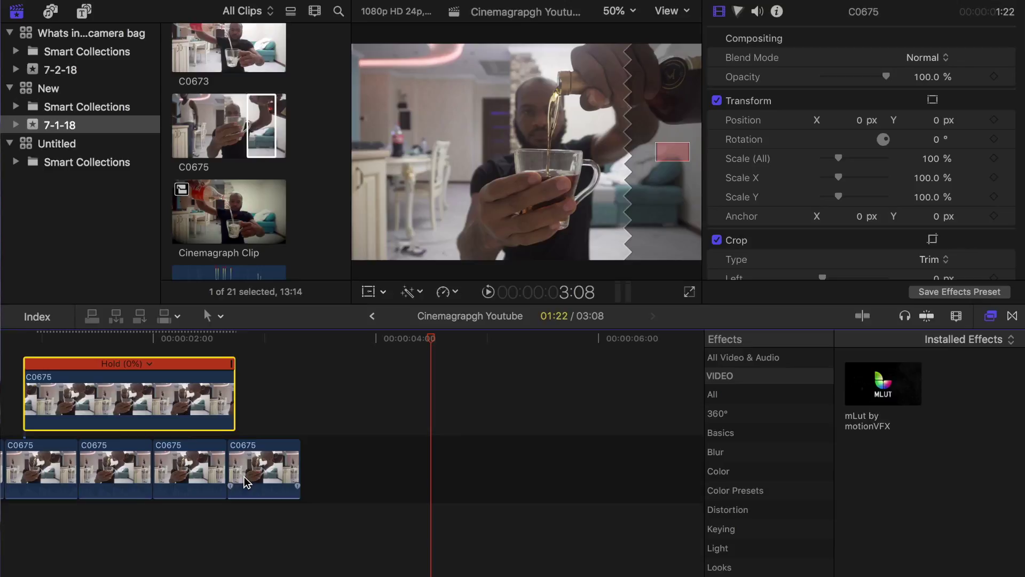
{"action": "scroll", "coordinate": [246, 481], "scroll_direction": "left", "scroll_amount": 5}
{"action": "left_click_drag", "start_coordinate": [298, 411], "coordinate": [205, 411]}
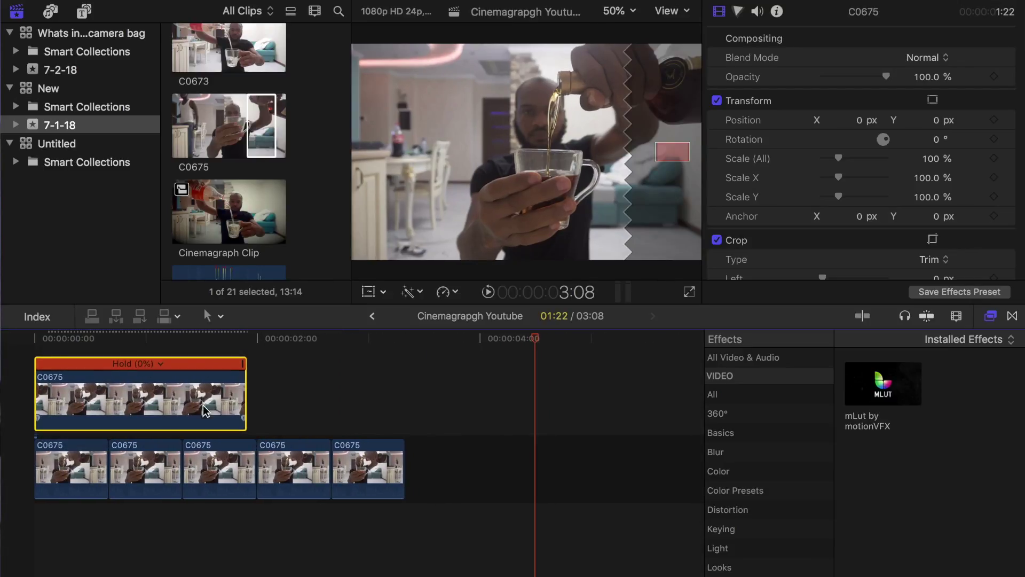
{"action": "left_click", "coordinate": [35, 354]}
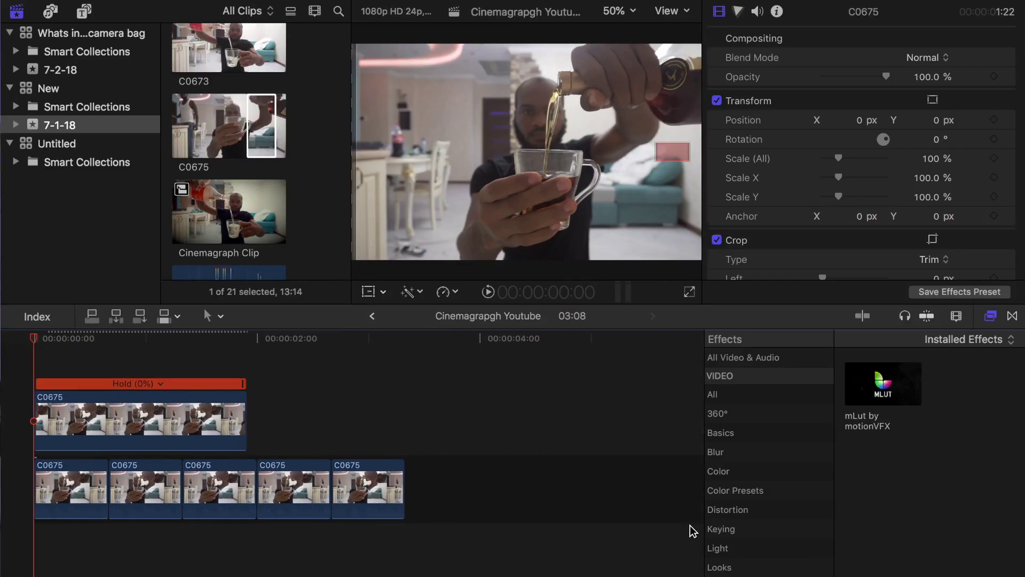
- Apply the Draw Mask effect to the hold layer
{"action": "left_click", "coordinate": [728, 358]}
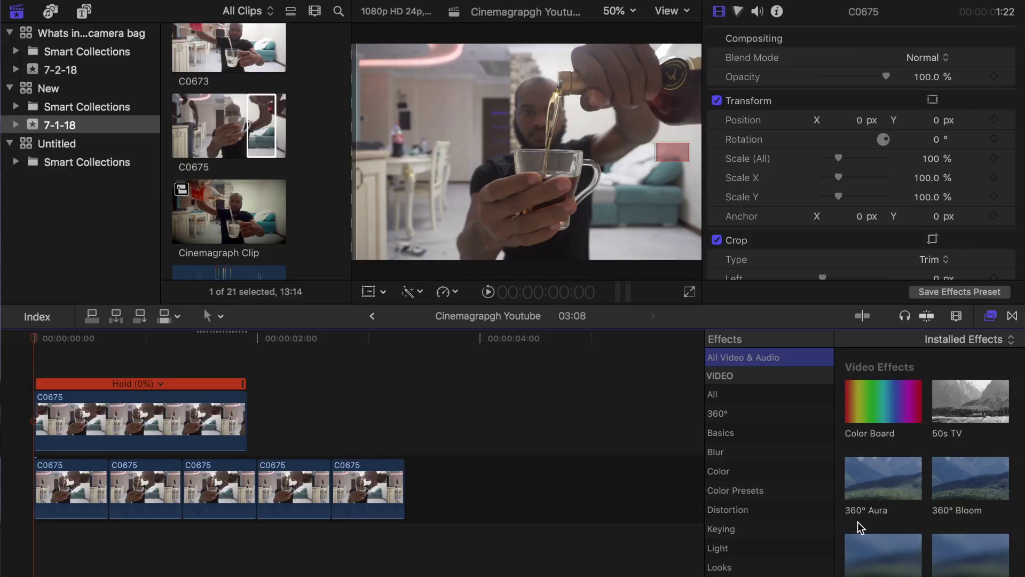
{"action": "scroll", "coordinate": [929, 470], "scroll_direction": "down", "scroll_amount": 10}
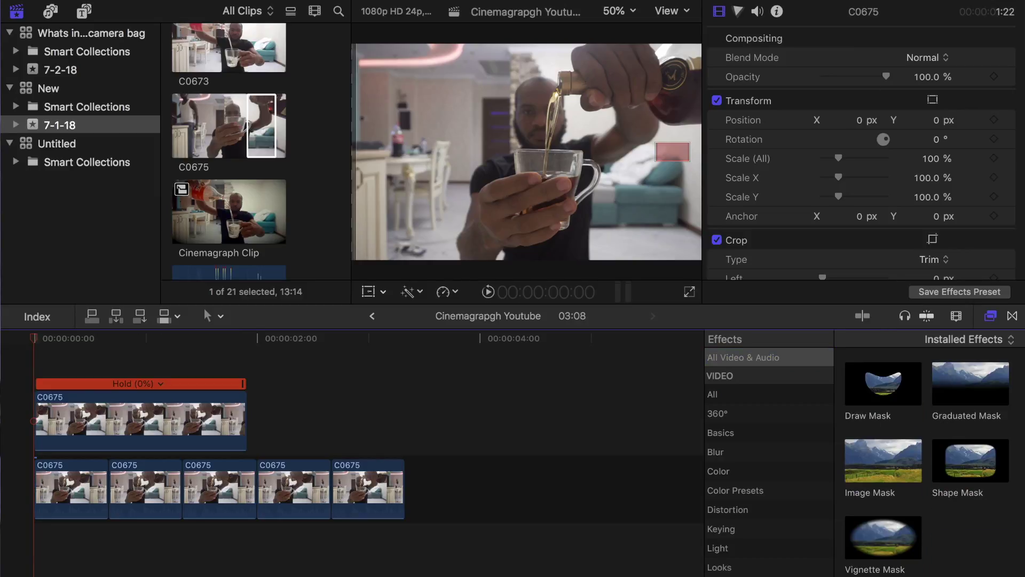
{"action": "left_click_drag", "start_coordinate": [906, 395], "coordinate": [160, 422]}
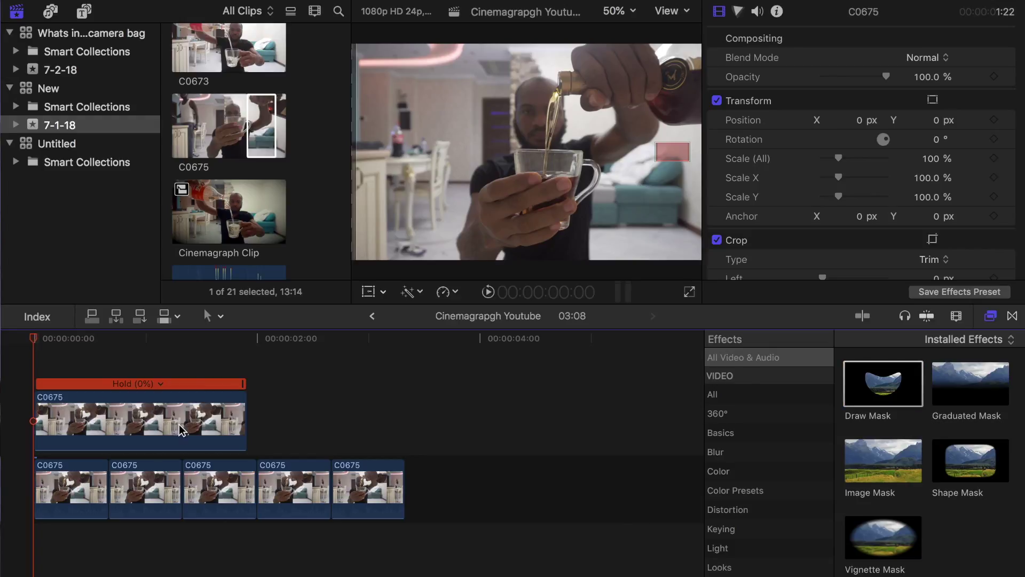
{"action": "left_click", "coordinate": [127, 406]}
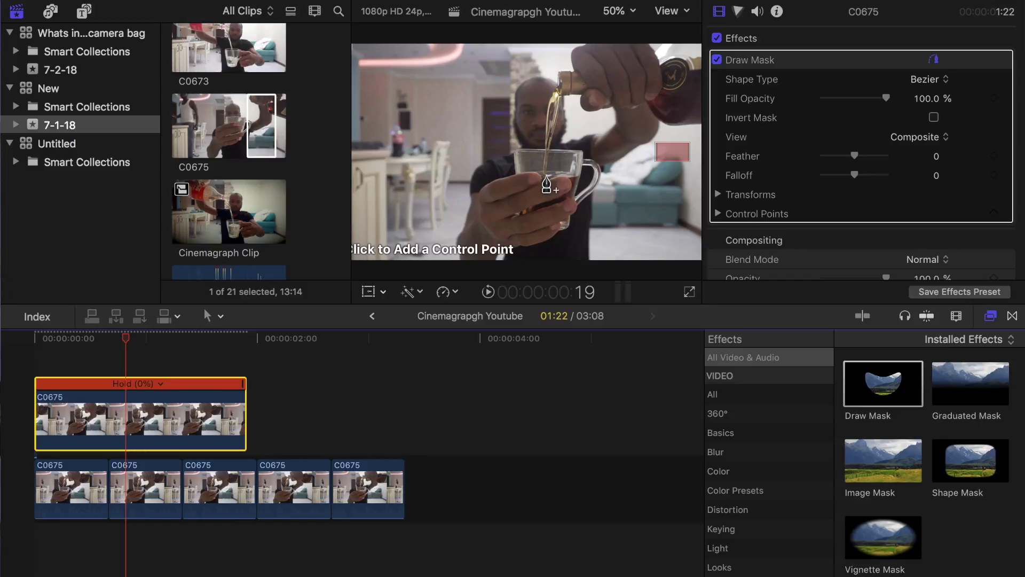
{"action": "key", "text": "super+equal"}
- Begin the mask outline at the top of the pour, beside the spout and down the left edge
{"action": "left_click", "coordinate": [546, 176]}
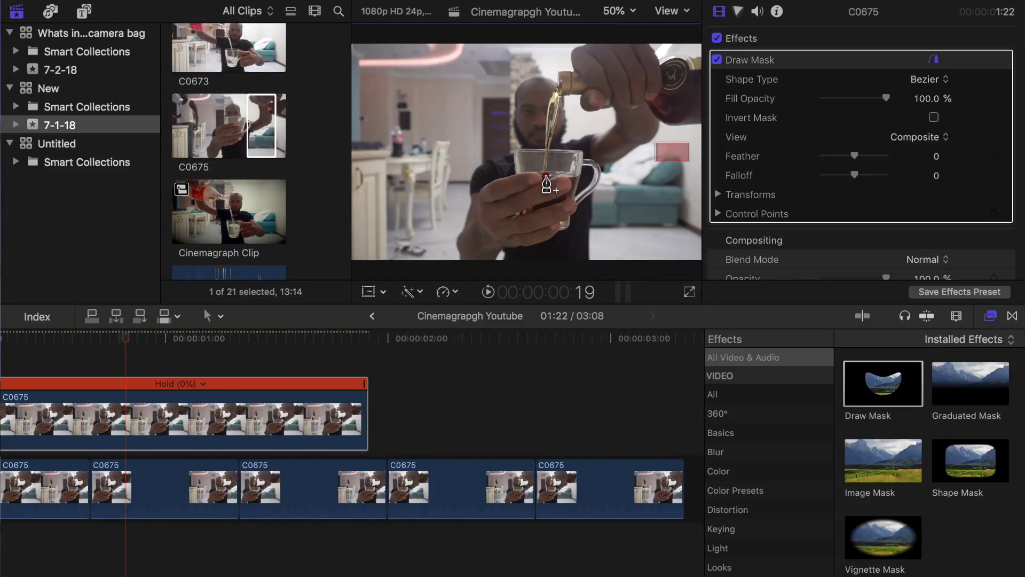
{"action": "key", "text": "super+equal"}
{"action": "key", "text": "super+equal"}
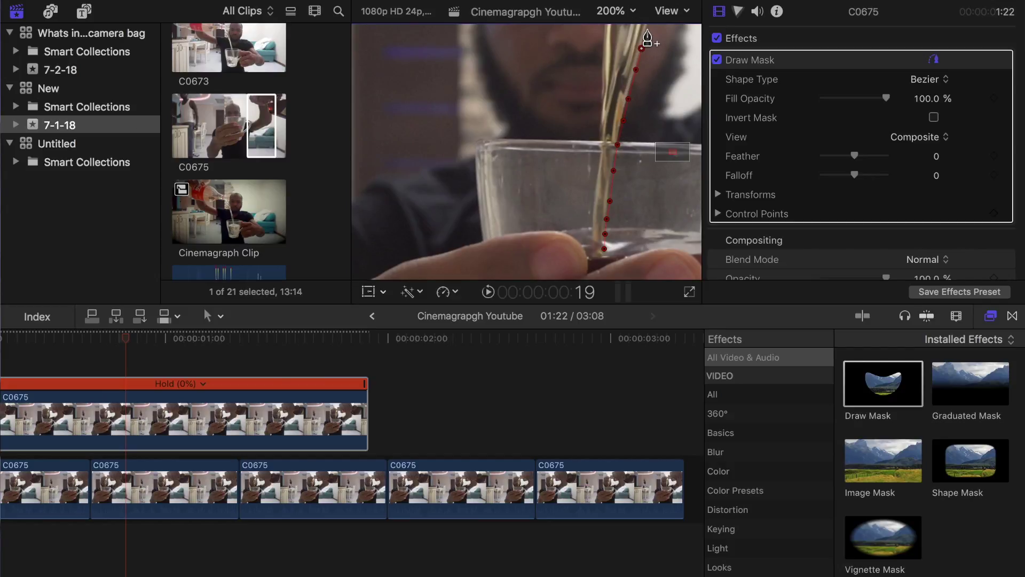
{"action": "key", "text": "super+minus"}
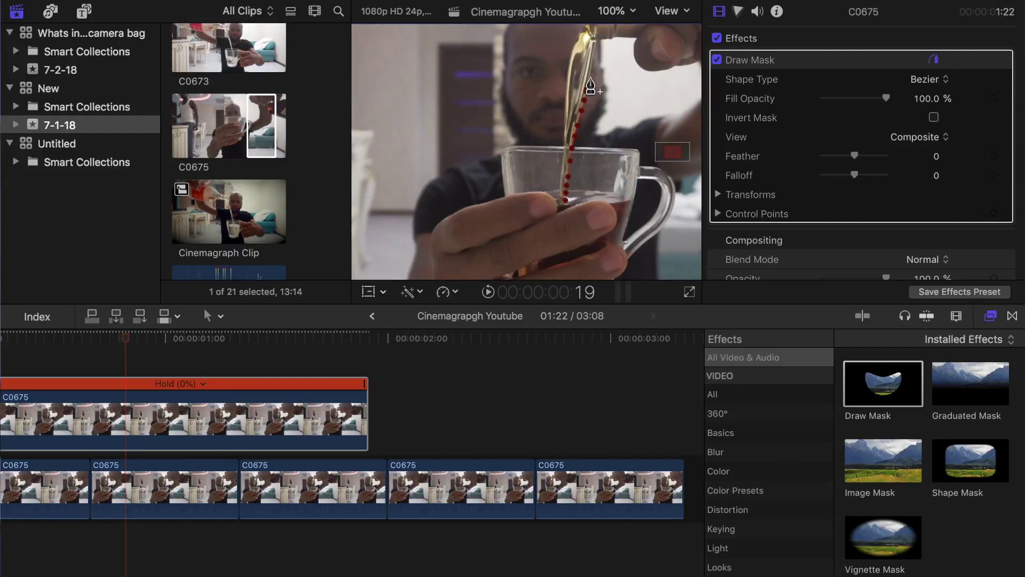
{"action": "left_click", "coordinate": [590, 77]}
{"action": "left_click", "coordinate": [595, 48]}
{"action": "key", "text": "super+minus"}
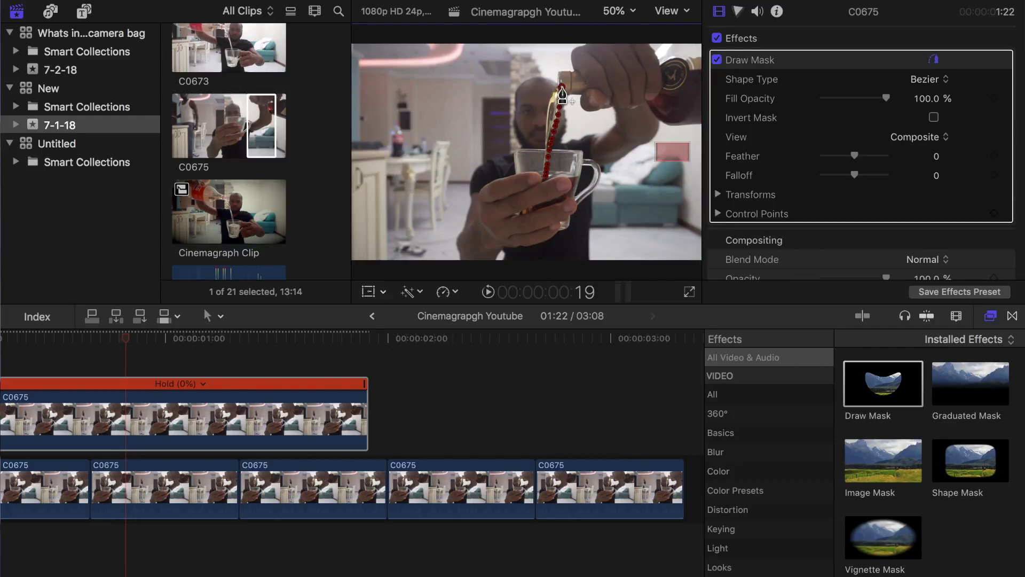
{"action": "left_click", "coordinate": [561, 82]}
{"action": "left_click", "coordinate": [554, 89]}
{"action": "left_click", "coordinate": [552, 96]}
- Trace the mask down the stream into the glass and close it at the bottom
{"action": "key", "text": "super+equal"}
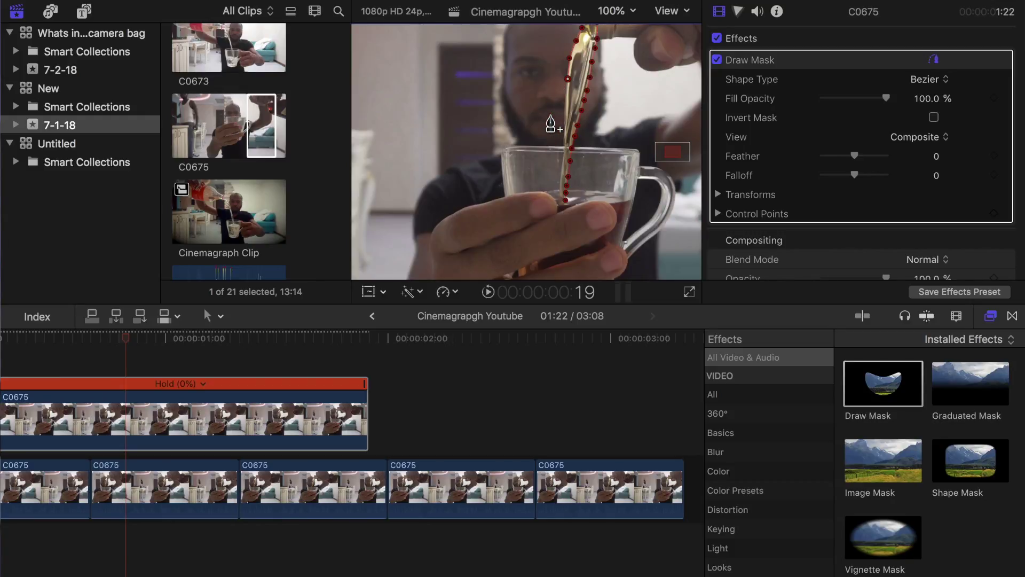
{"action": "left_click", "coordinate": [566, 90]}
{"action": "left_click", "coordinate": [565, 109]}
{"action": "left_click", "coordinate": [564, 147]}
{"action": "left_click", "coordinate": [564, 156]}
{"action": "left_click", "coordinate": [562, 166]}
{"action": "left_click", "coordinate": [561, 175]}
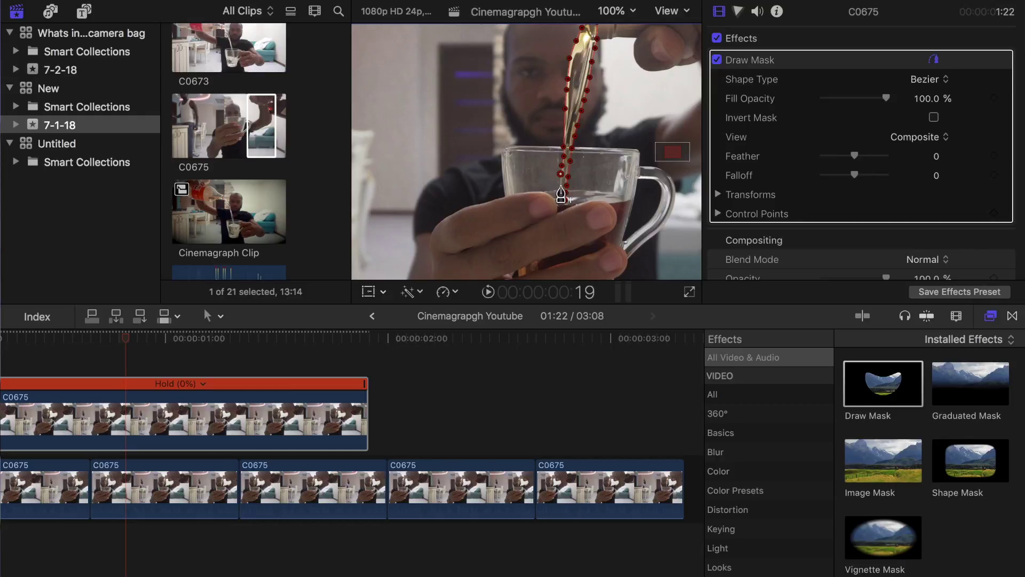
{"action": "left_click", "coordinate": [561, 186]}
{"action": "left_click", "coordinate": [560, 199]}
{"action": "left_click", "coordinate": [565, 203]}
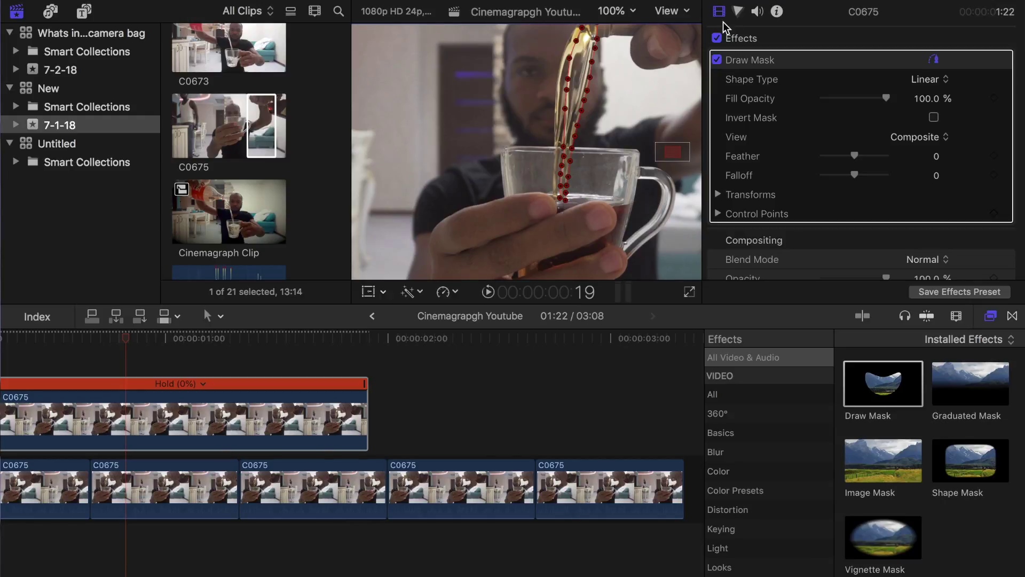
- Invert the pour mask and preview the cinemagraph from the start
{"action": "left_click", "coordinate": [934, 117]}
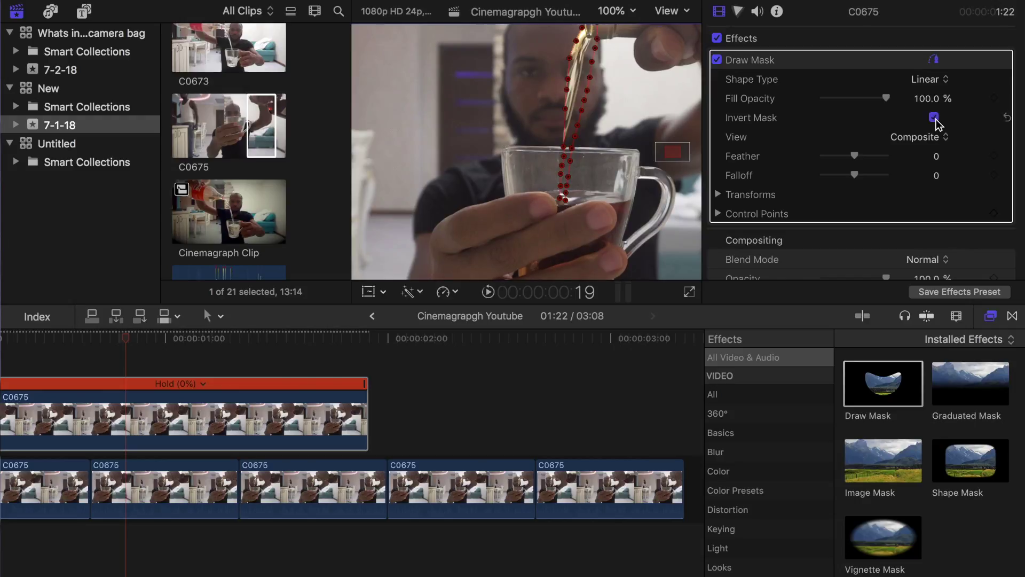
{"action": "key", "text": "Home"}
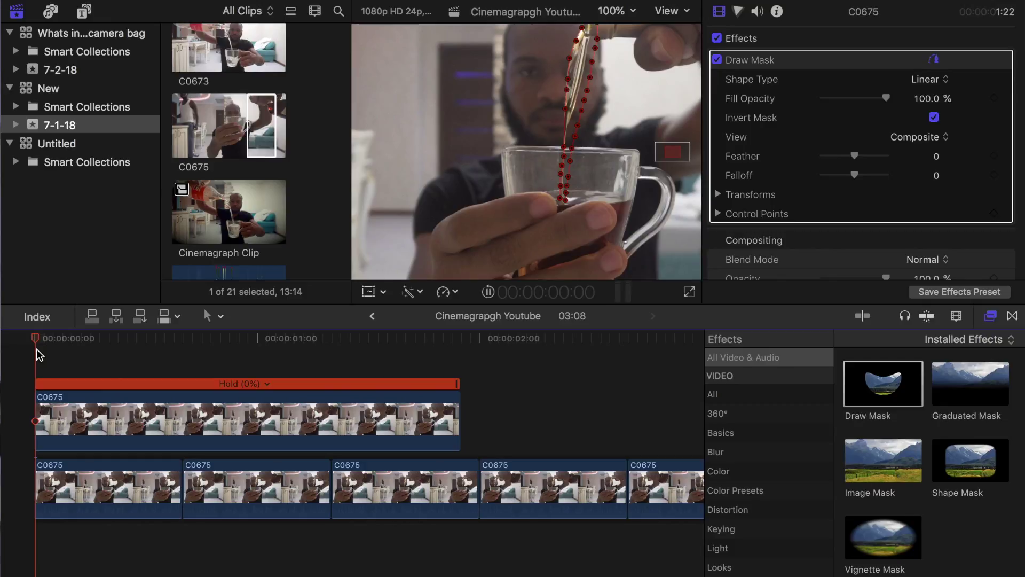
{"action": "key", "text": "space"}
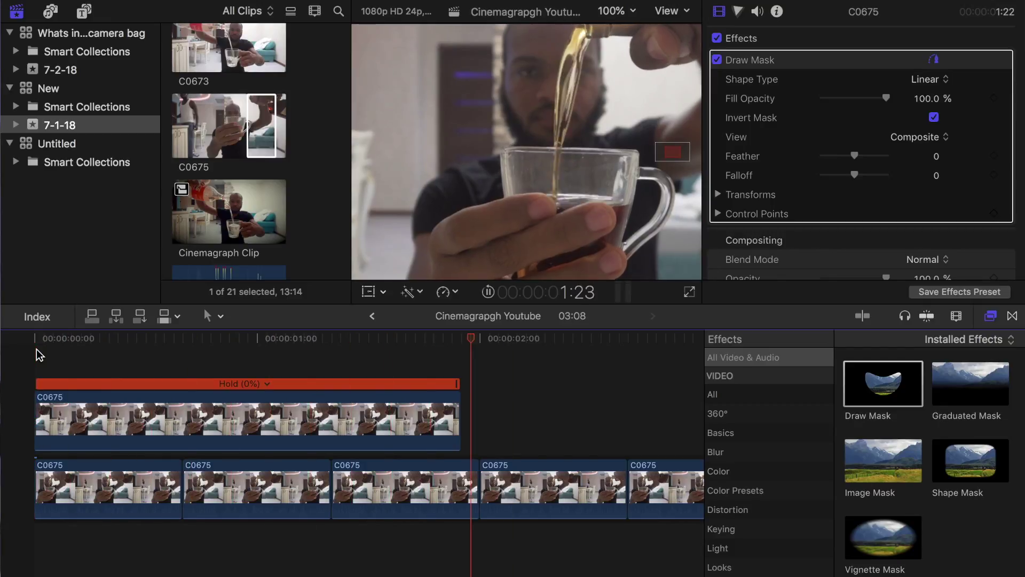
{"action": "key", "text": "space"}
- Extend the hold clip's right edge to match the end of the five C0675 repeats
{"action": "left_click", "coordinate": [36, 348]}
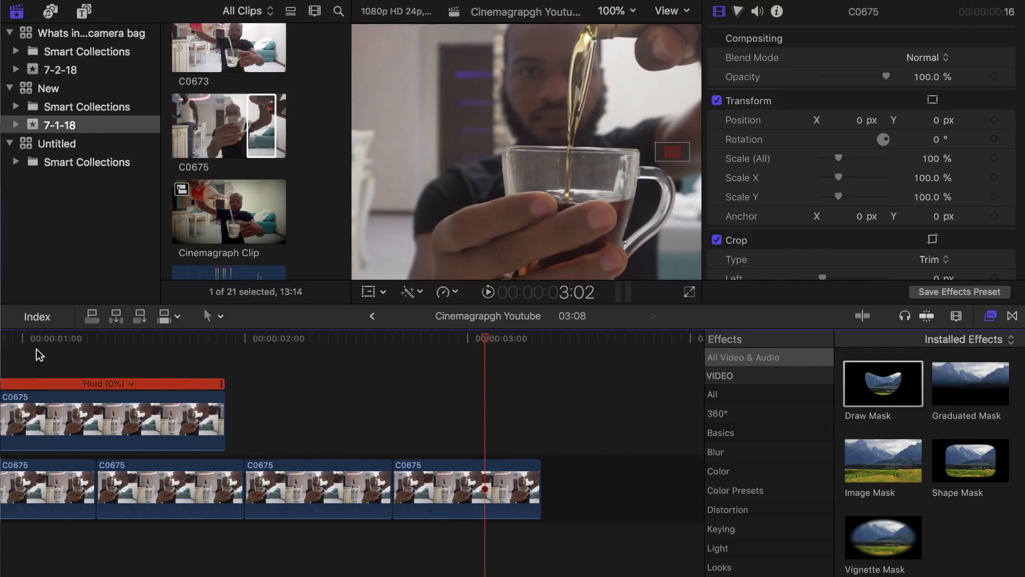
{"action": "scroll", "coordinate": [36, 349], "scroll_direction": "left", "scroll_amount": 5}
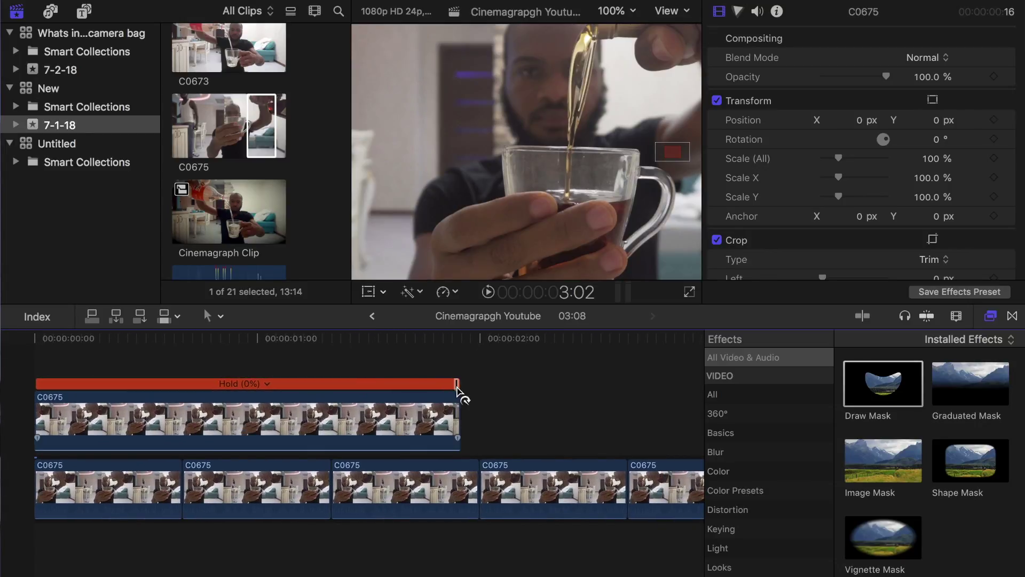
{"action": "left_click_drag", "start_coordinate": [458, 384], "coordinate": [638, 390]}
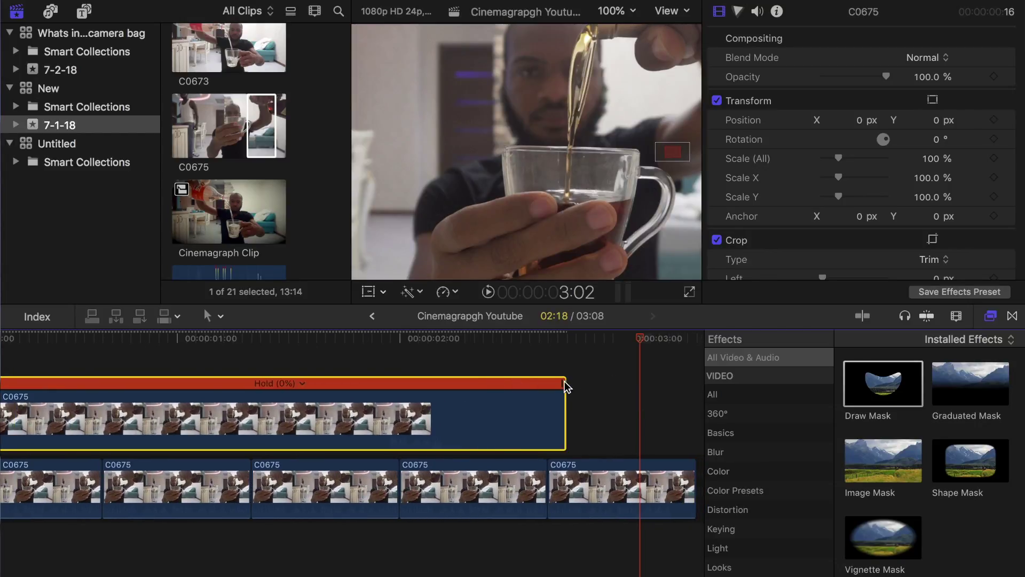
{"action": "scroll", "coordinate": [565, 383], "scroll_direction": "right", "scroll_amount": 5}
{"action": "left_click", "coordinate": [620, 382]}
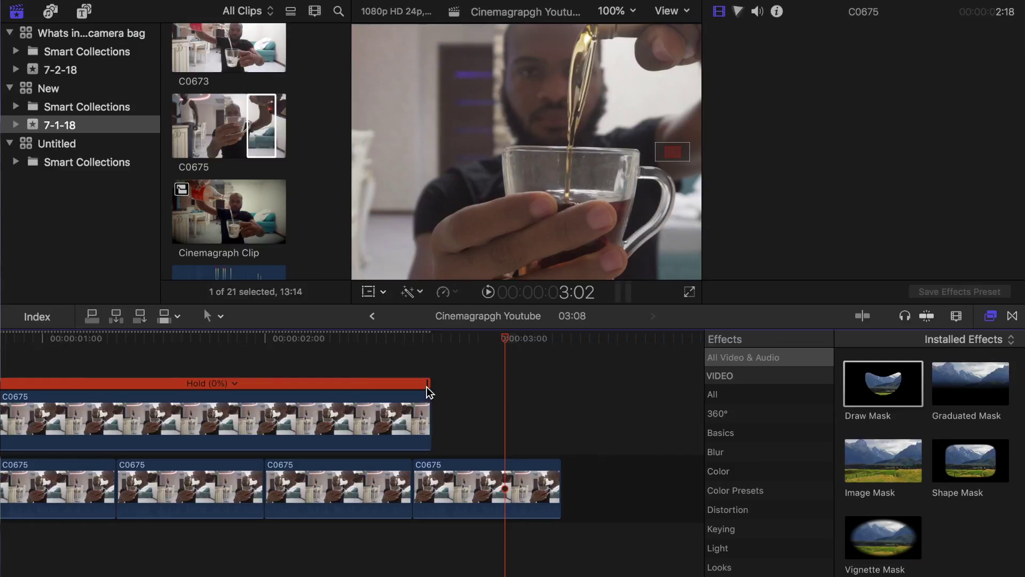
{"action": "left_click_drag", "start_coordinate": [427, 387], "coordinate": [560, 411]}
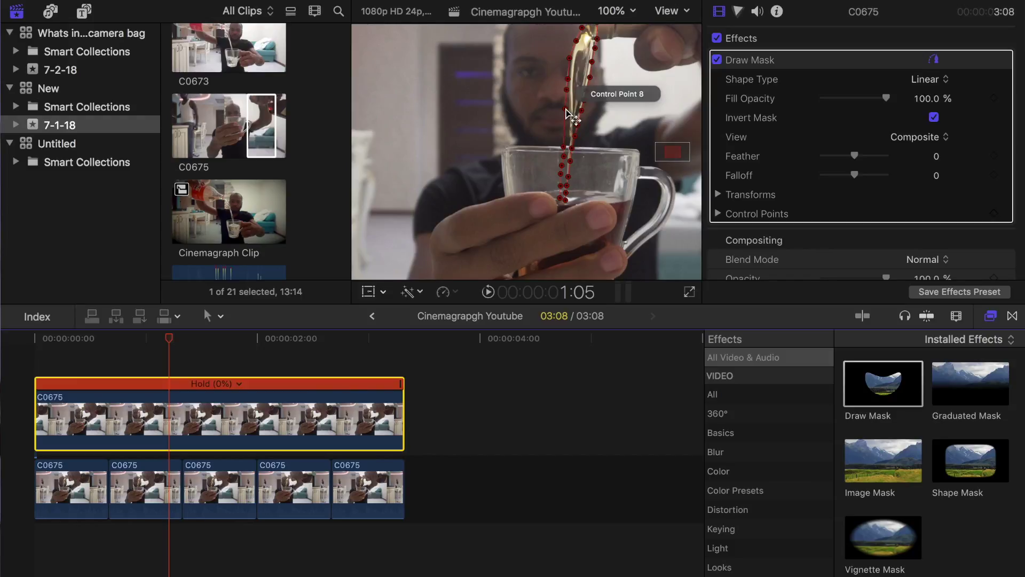
- Nudge the mask's control points along the stream to refine its shape
{"action": "left_click", "coordinate": [571, 112]}
{"action": "left_click_drag", "start_coordinate": [569, 108], "coordinate": [566, 115]}
{"action": "left_click", "coordinate": [566, 148]}
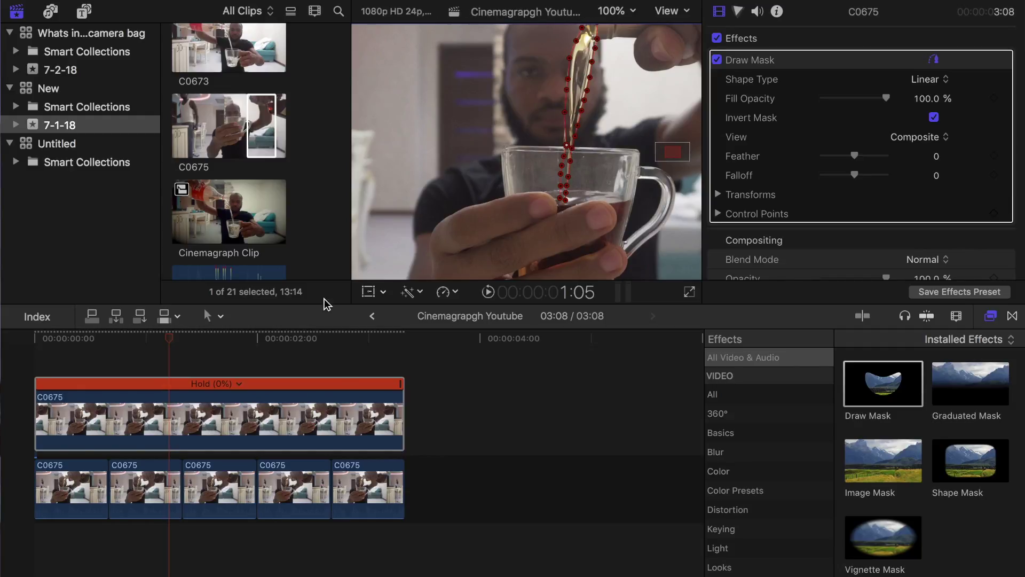
{"action": "key", "text": "Right"}
{"action": "key", "text": "Right"}
{"action": "key", "text": "Right"}
{"action": "left_click", "coordinate": [574, 131]}
- Adjust the mask Feather and replay the cinemagraph from the start to check the blend
{"action": "key", "text": "Home"}
{"action": "key", "text": "space"}
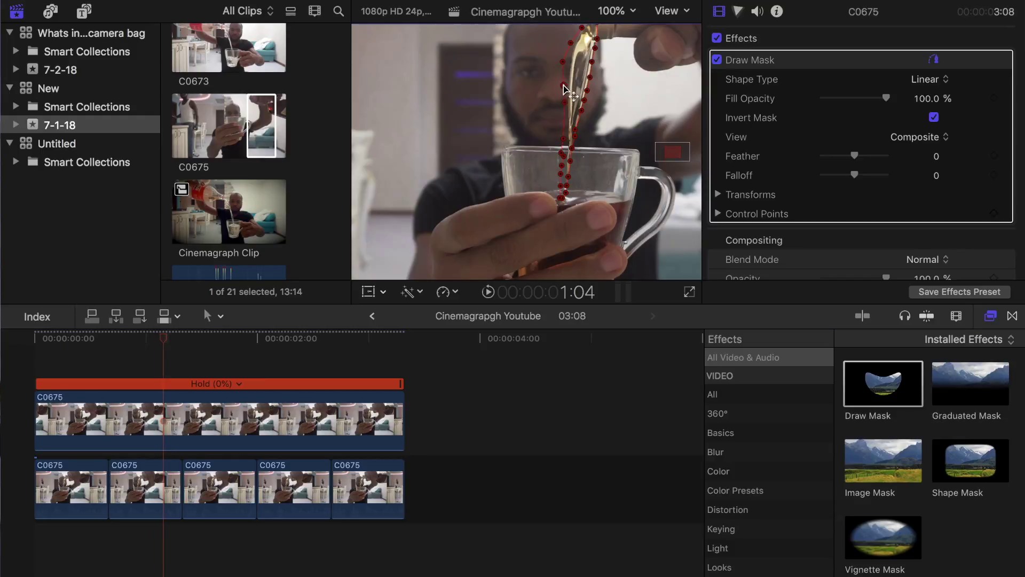
{"action": "mouse_move", "coordinate": [854, 156]}
{"action": "left_mouse_down"}
{"action": "mouse_move", "coordinate": [838, 160]}
{"action": "mouse_move", "coordinate": [855, 156]}
{"action": "left_mouse_up"}
{"action": "left_click", "coordinate": [42, 353]}
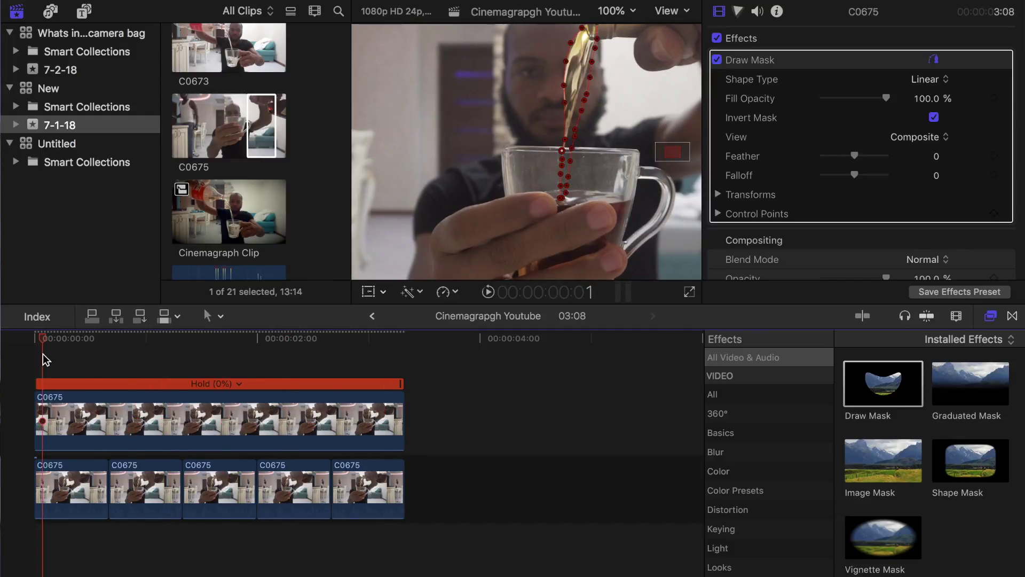
{"action": "key", "text": "space"}
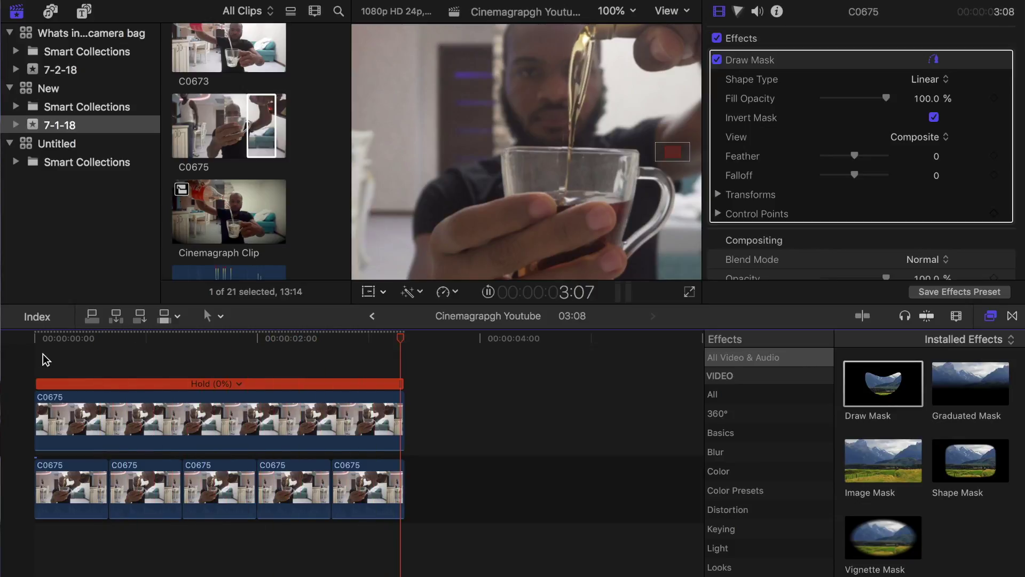
{"action": "left_click", "coordinate": [24, 353]}
{"action": "key", "text": "space"}
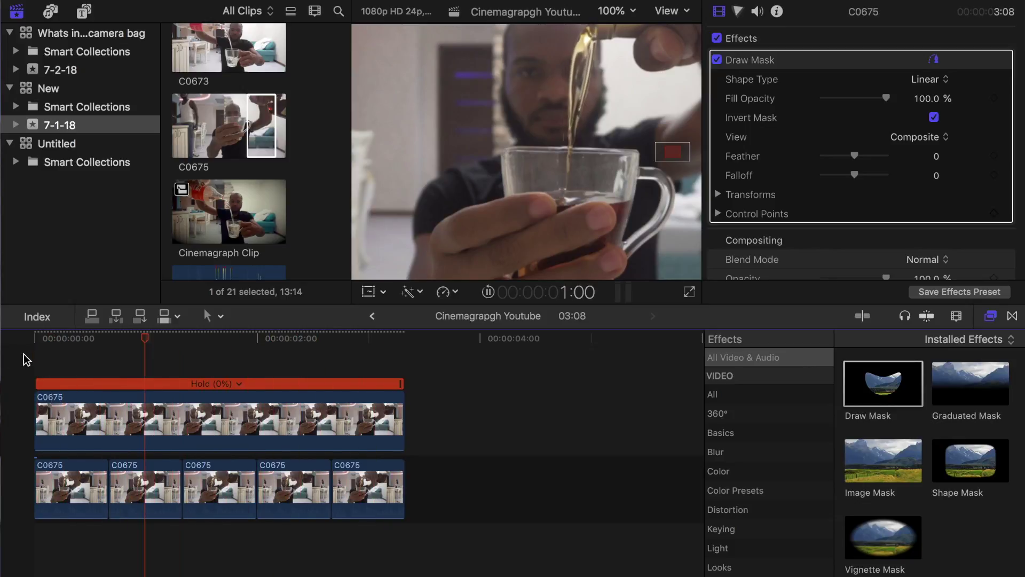
{"action": "key", "text": "space"}
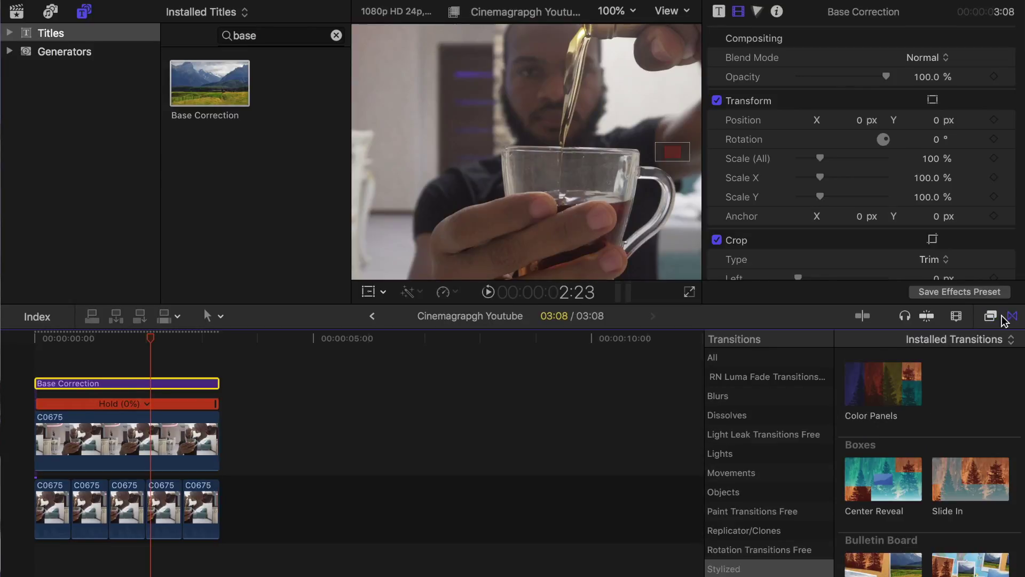
- Apply Color Board to the Base Correction layer and lower the highlight and shadow exposure
{"action": "left_click", "coordinate": [991, 316]}
{"action": "left_click_drag", "start_coordinate": [883, 400], "coordinate": [172, 389]}
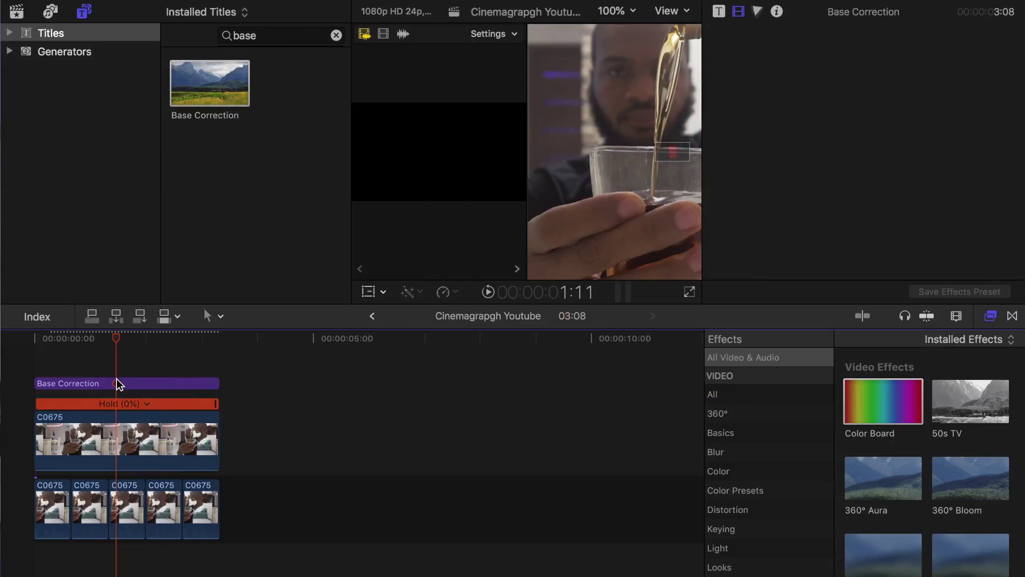
{"action": "left_click", "coordinate": [118, 384]}
{"action": "left_click", "coordinate": [956, 59]}
{"action": "left_click", "coordinate": [905, 64]}
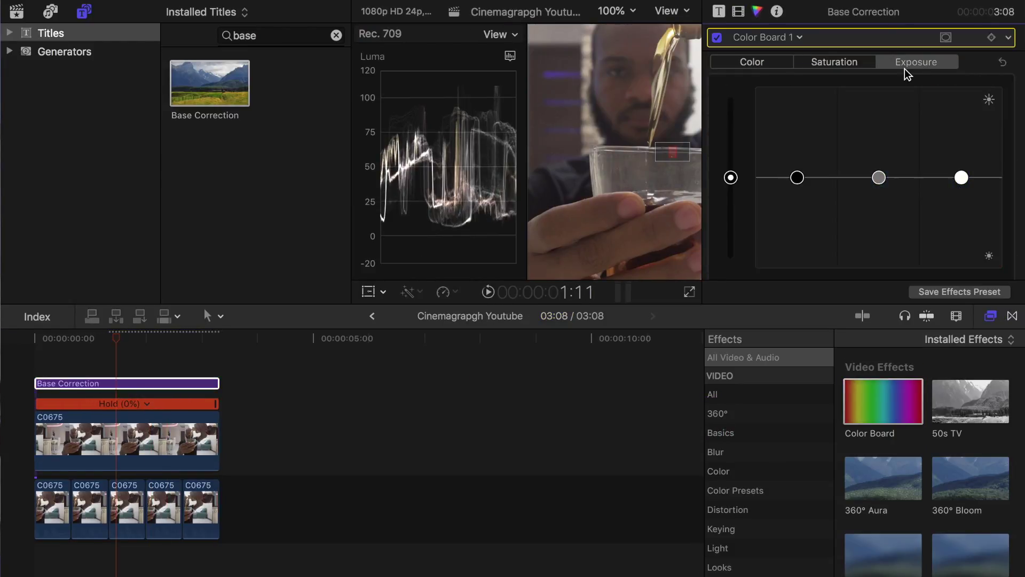
{"action": "left_click_drag", "start_coordinate": [961, 177], "coordinate": [961, 186]}
{"action": "left_click_drag", "start_coordinate": [796, 177], "coordinate": [797, 185]}
{"action": "left_click_drag", "start_coordinate": [961, 187], "coordinate": [961, 193]}
- Add a Look Grade layer trimmed to the project length with an mLut look at reduced intensity
{"action": "left_click", "coordinate": [336, 35]}
{"action": "type", "text": "look"}
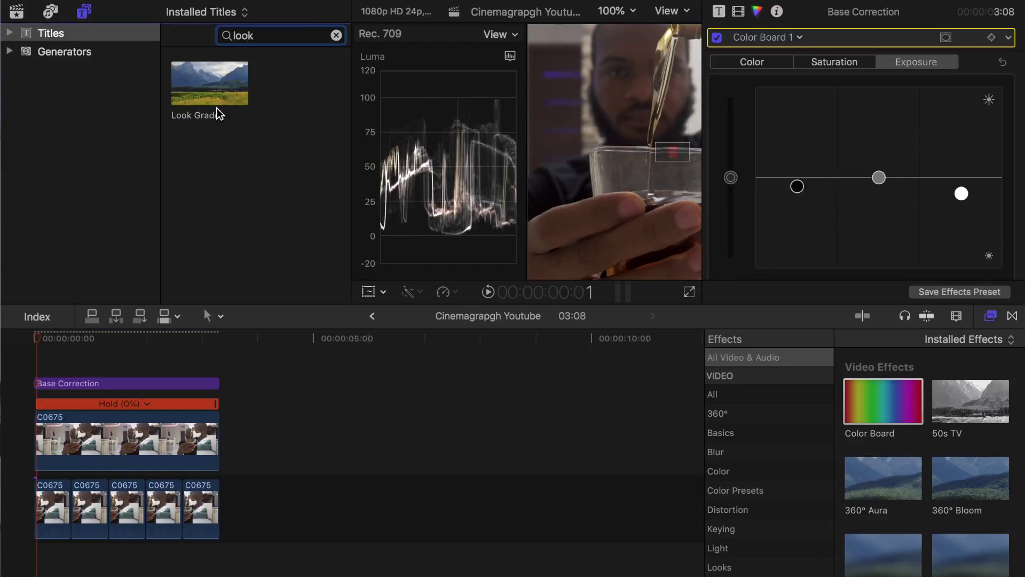
{"action": "left_click_drag", "start_coordinate": [213, 96], "coordinate": [65, 364]}
{"action": "left_click_drag", "start_coordinate": [591, 361], "coordinate": [220, 361]}
{"action": "left_click", "coordinate": [222, 361]}
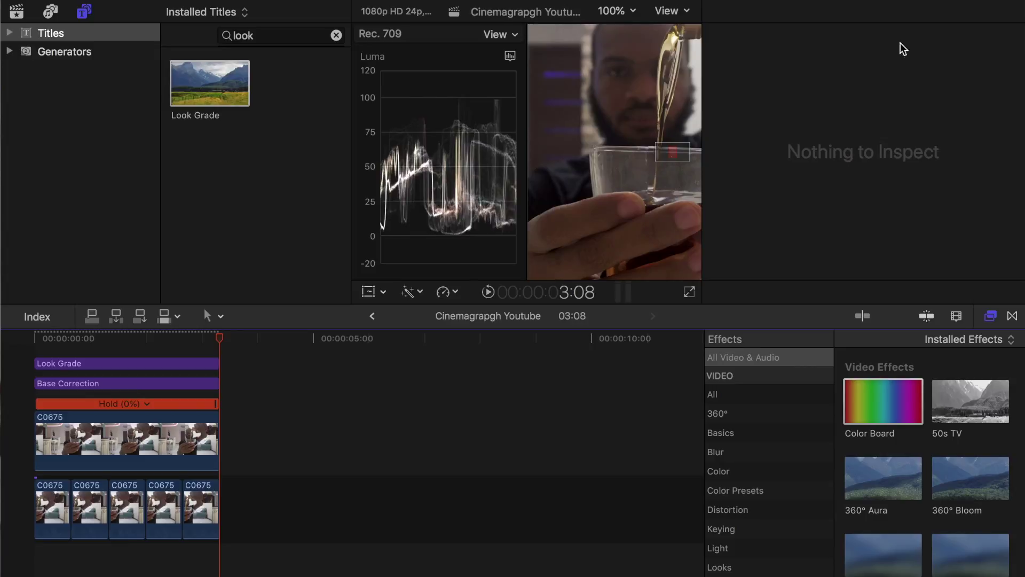
{"action": "scroll", "coordinate": [767, 534], "scroll_direction": "down", "scroll_amount": 5}
{"action": "left_click", "coordinate": [769, 404]}
{"action": "left_click", "coordinate": [171, 363]}
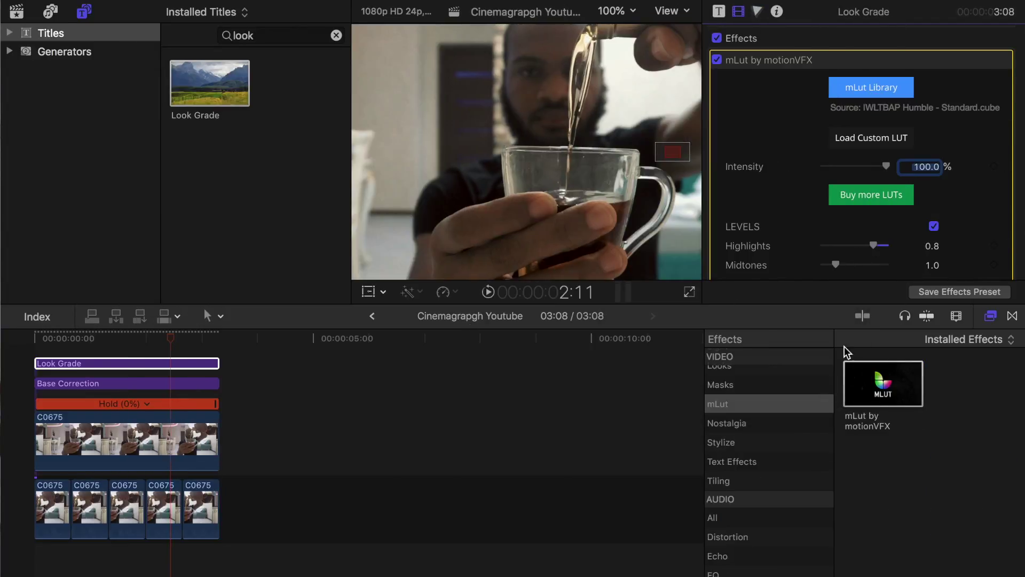
{"action": "left_click_drag", "start_coordinate": [886, 166], "coordinate": [864, 167]}
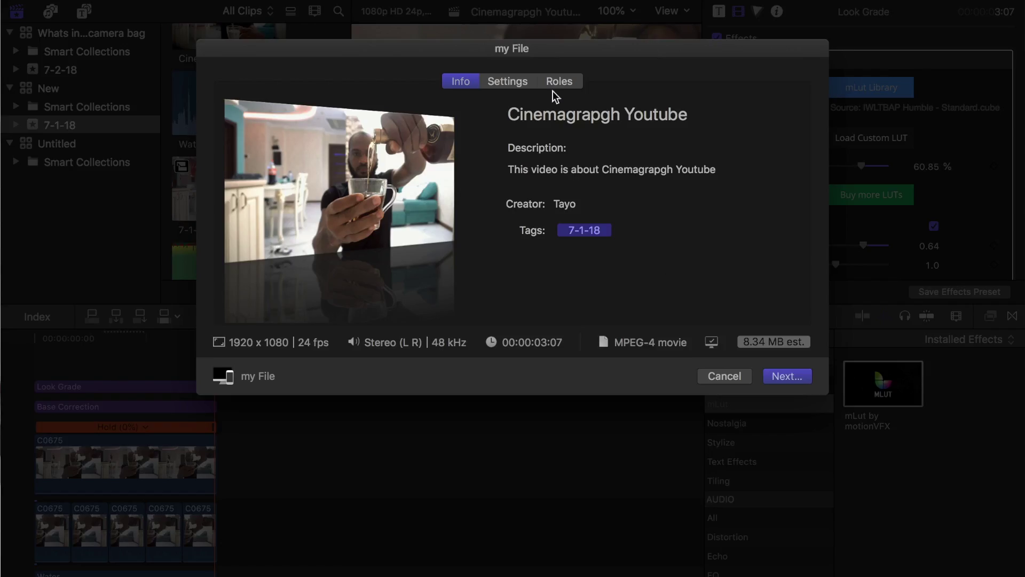
- Confirm the Share settings and save the Cinemagrapgh Youtube file to the Desktop
{"action": "key", "text": "Return"}
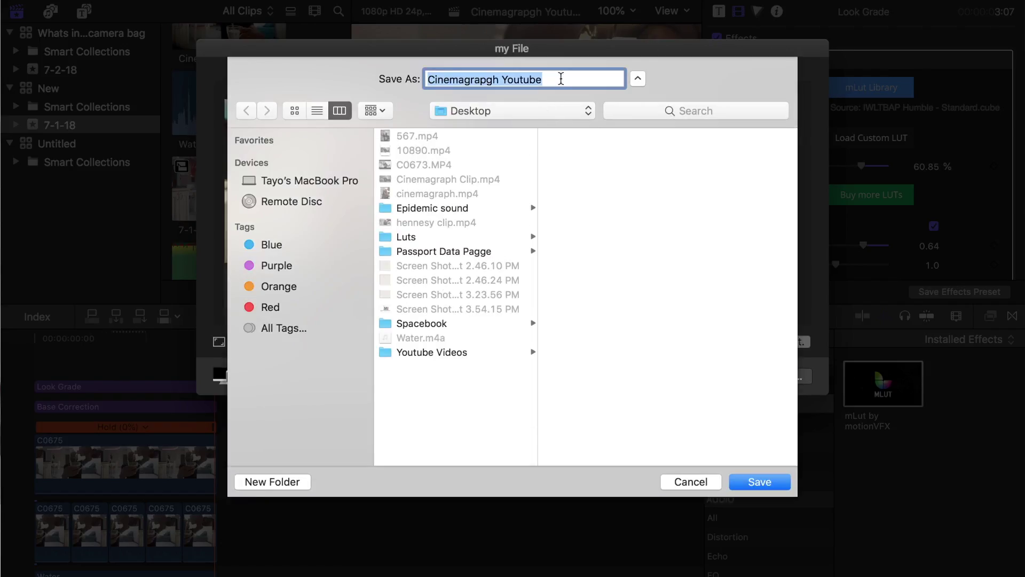
{"action": "left_click", "coordinate": [748, 483]}
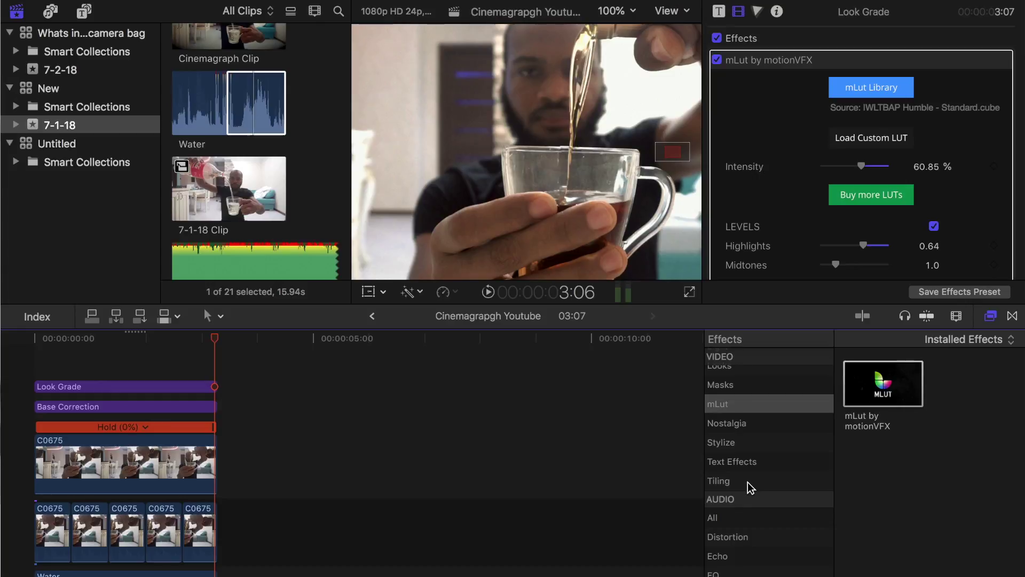